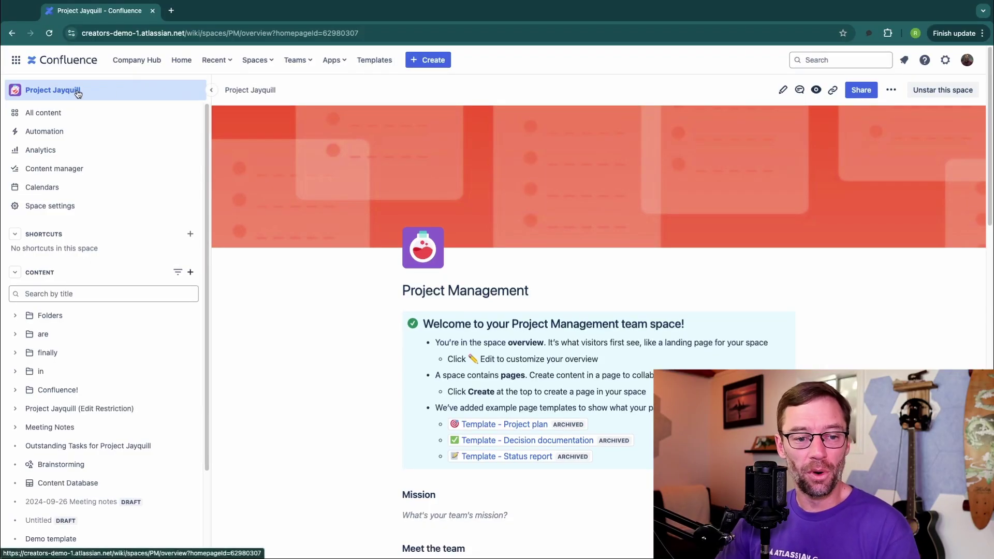
- Visit the Engineering Team - Jayquill 2 space and its Page Owner Tracking page, then return to Project Jayquill
{"action": "left_click", "coordinate": [255, 60]}
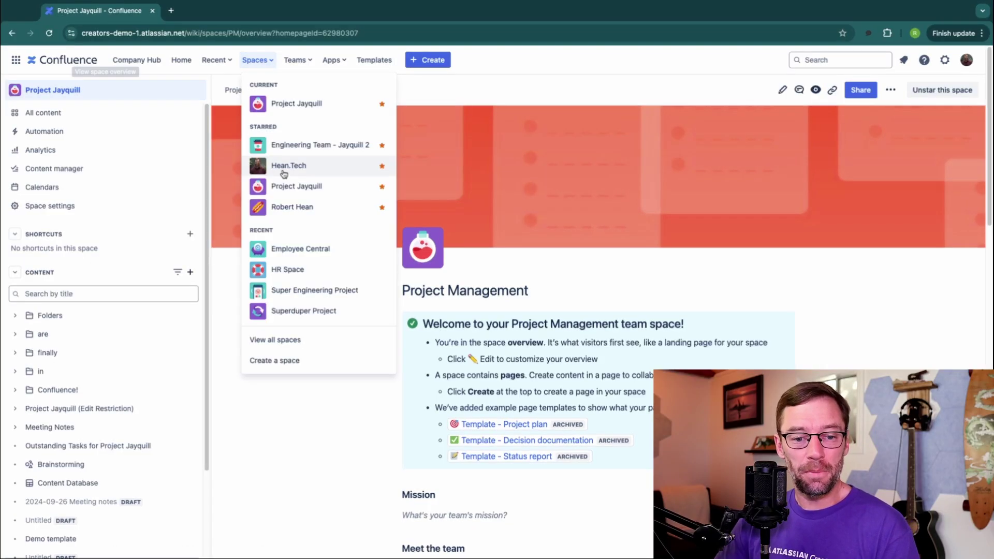
{"action": "left_click", "coordinate": [324, 151]}
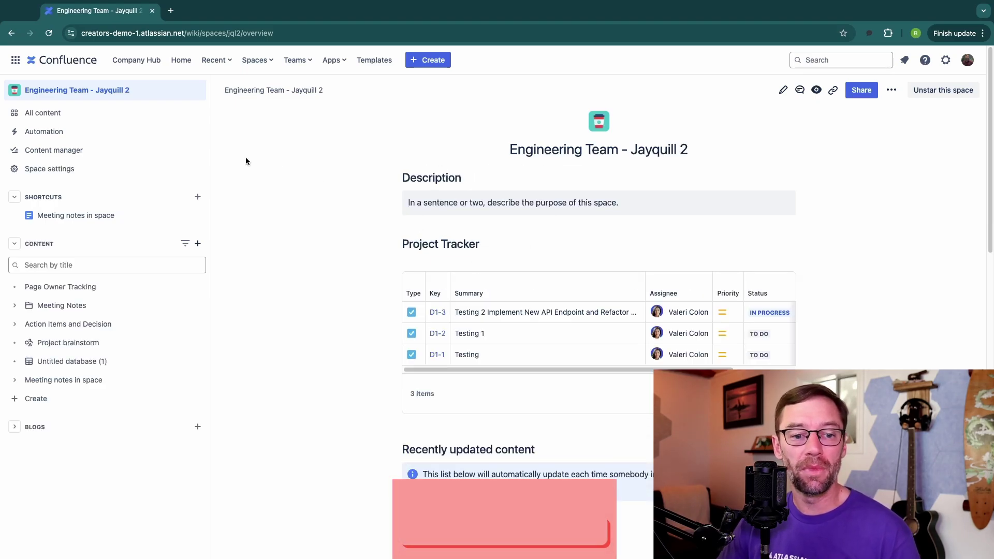
{"action": "left_click", "coordinate": [135, 289]}
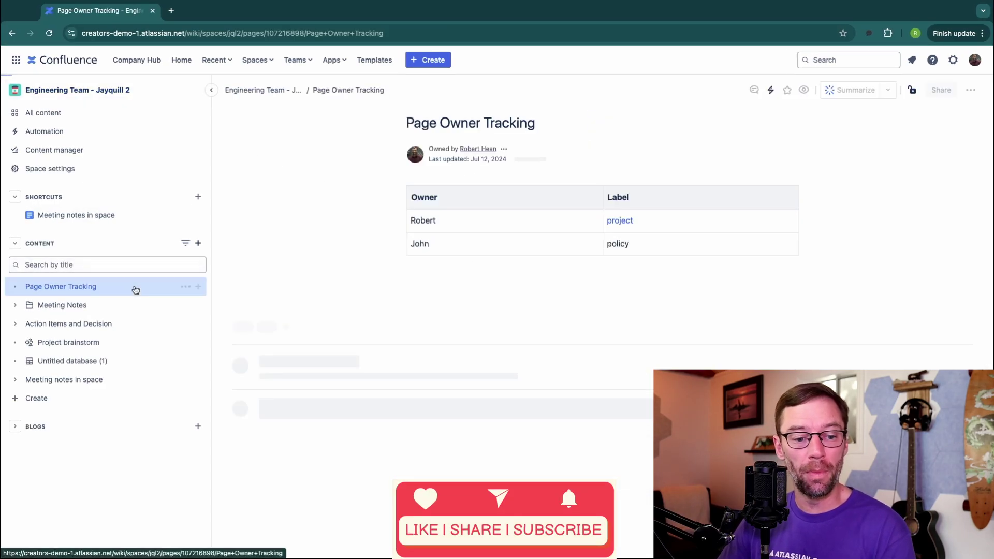
{"action": "left_click", "coordinate": [77, 92]}
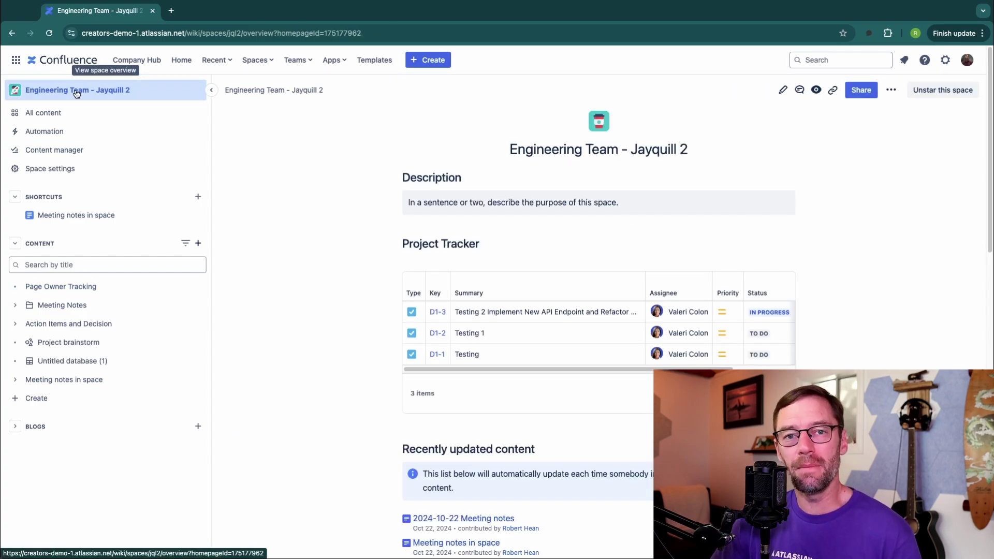
{"action": "left_click", "coordinate": [258, 60]}
{"action": "left_click", "coordinate": [311, 189]}
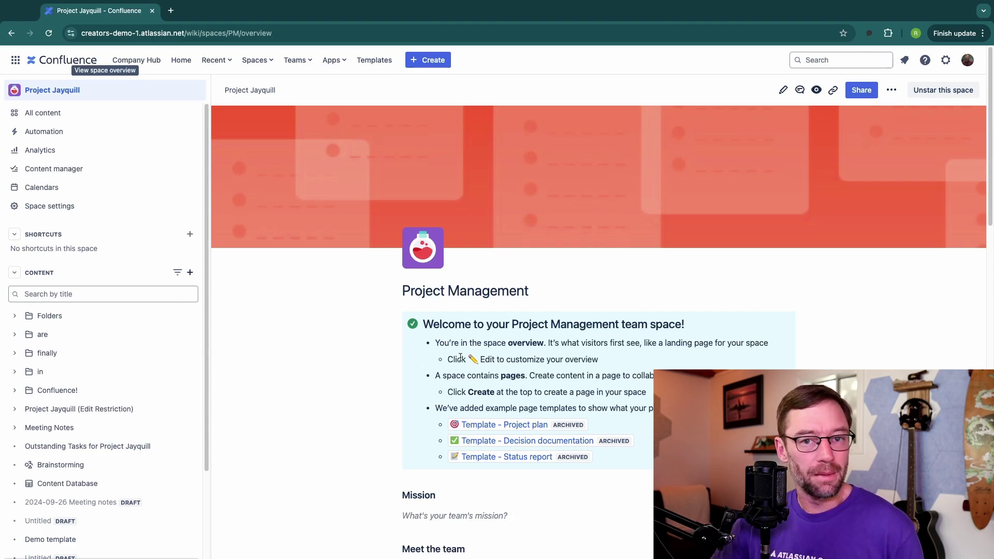
- Scroll through the Project Jayquill overview, then switch to the Hean.Tech space from the Spaces menu
{"action": "scroll", "coordinate": [461, 357], "scroll_direction": "down", "scroll_amount": 3}
{"action": "left_click_drag", "start_coordinate": [421, 159], "coordinate": [603, 330]}
{"action": "left_click", "coordinate": [602, 322]}
{"action": "scroll", "coordinate": [588, 311], "scroll_direction": "up", "scroll_amount": 3}
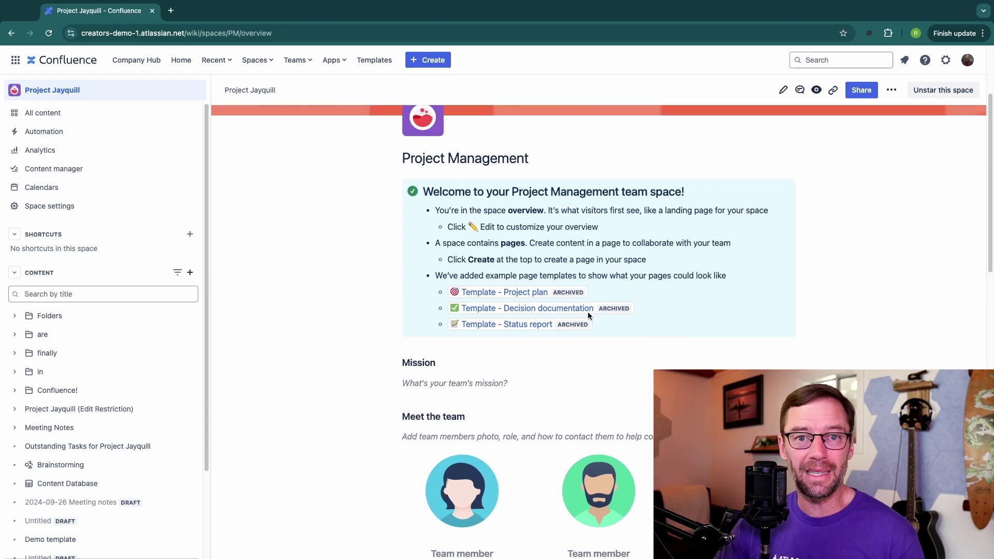
{"action": "left_click", "coordinate": [258, 60]}
{"action": "left_click", "coordinate": [288, 164]}
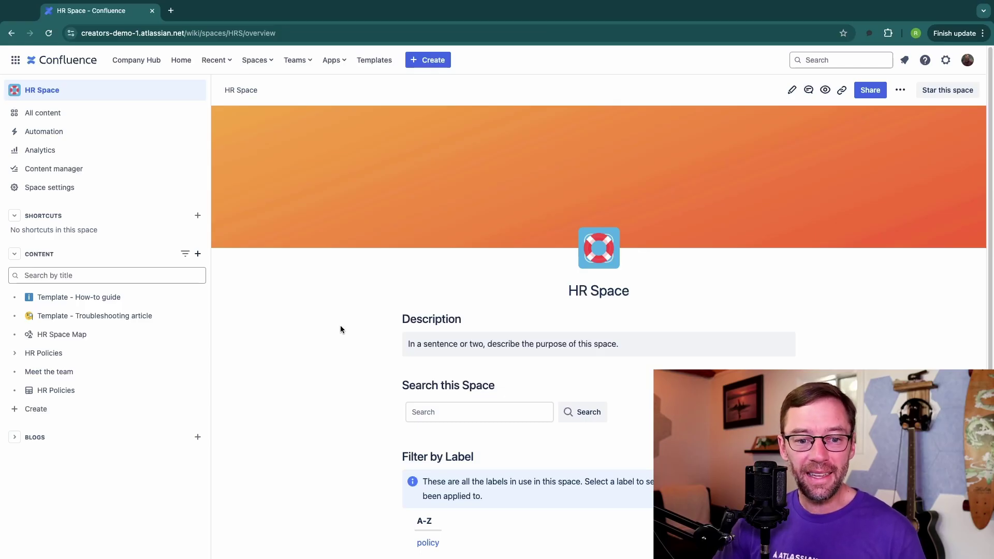
- Review the HR Space overview's Description and search box, then open the page in the editor
{"action": "scroll", "coordinate": [354, 346], "scroll_direction": "down", "scroll_amount": 3}
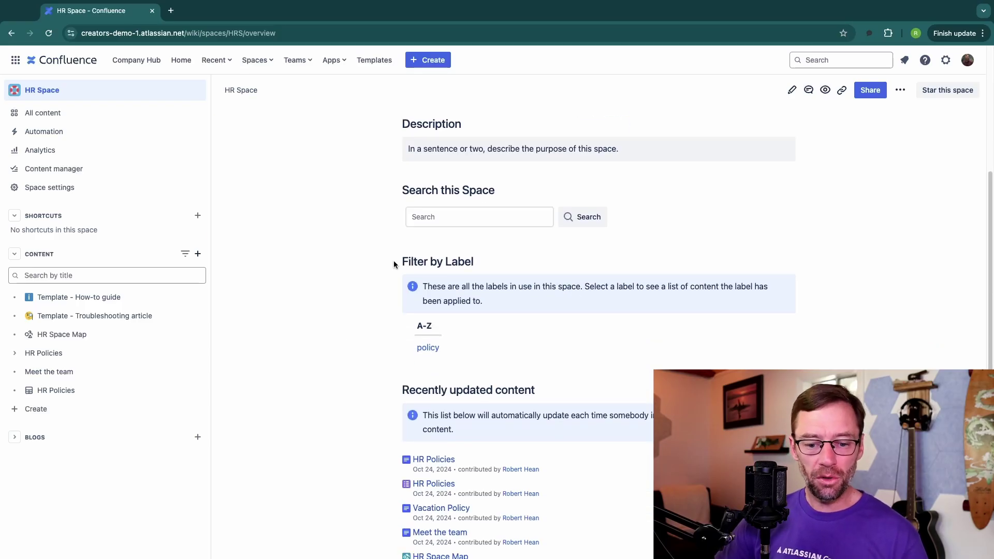
{"action": "scroll", "coordinate": [392, 266], "scroll_direction": "down", "scroll_amount": 3}
{"action": "scroll", "coordinate": [436, 318], "scroll_direction": "up", "scroll_amount": 3}
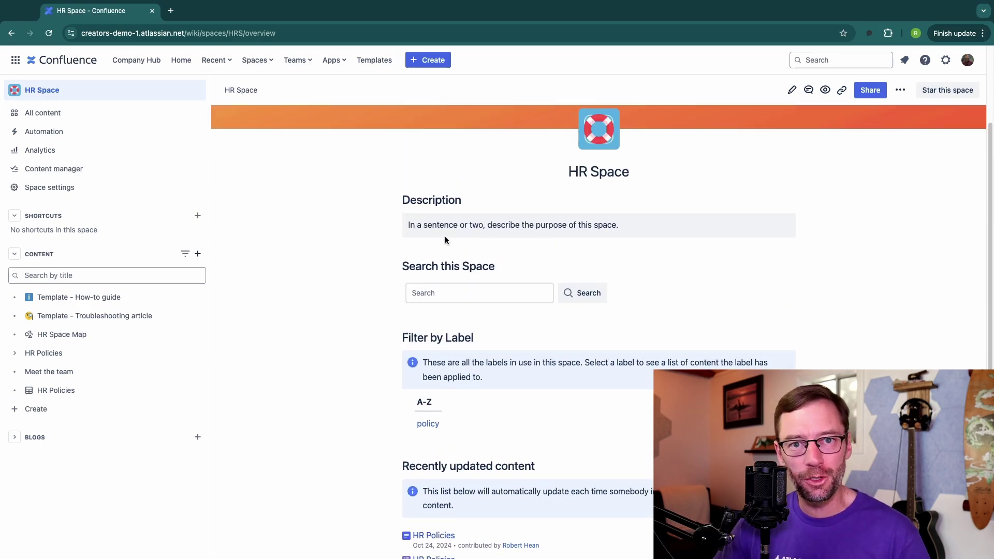
{"action": "left_click_drag", "start_coordinate": [399, 203], "coordinate": [417, 246]}
{"action": "left_click", "coordinate": [435, 301]}
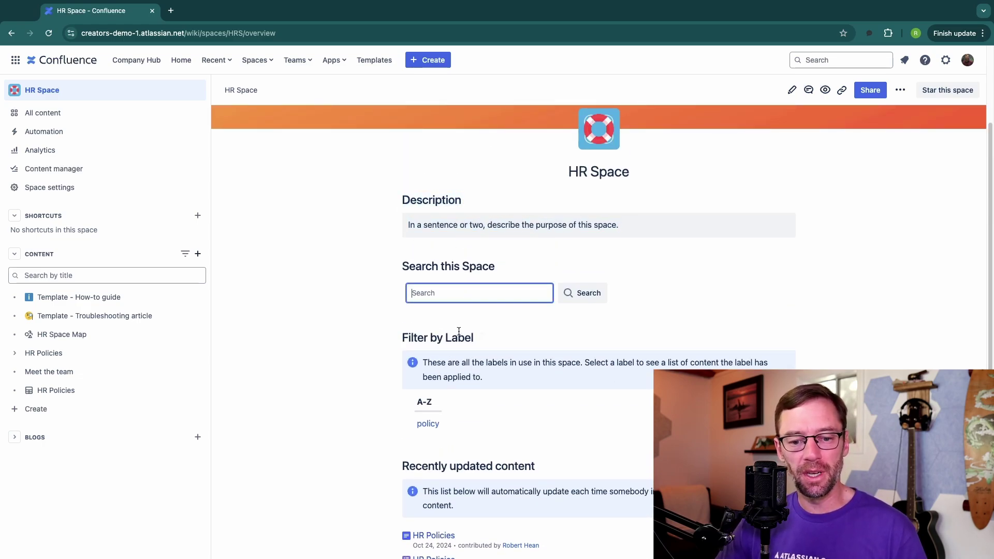
{"action": "scroll", "coordinate": [466, 332], "scroll_direction": "down", "scroll_amount": 3}
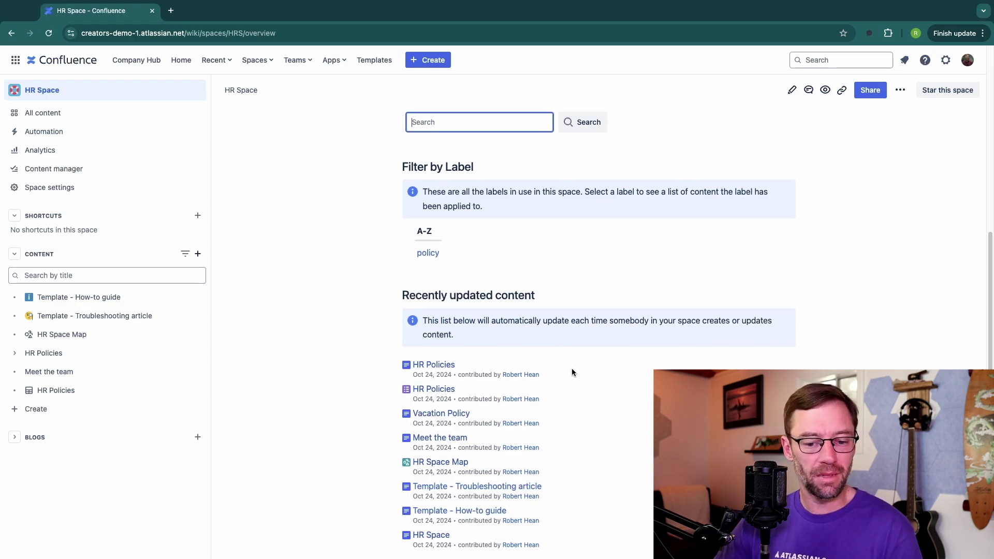
{"action": "scroll", "coordinate": [552, 386], "scroll_direction": "up", "scroll_amount": 5}
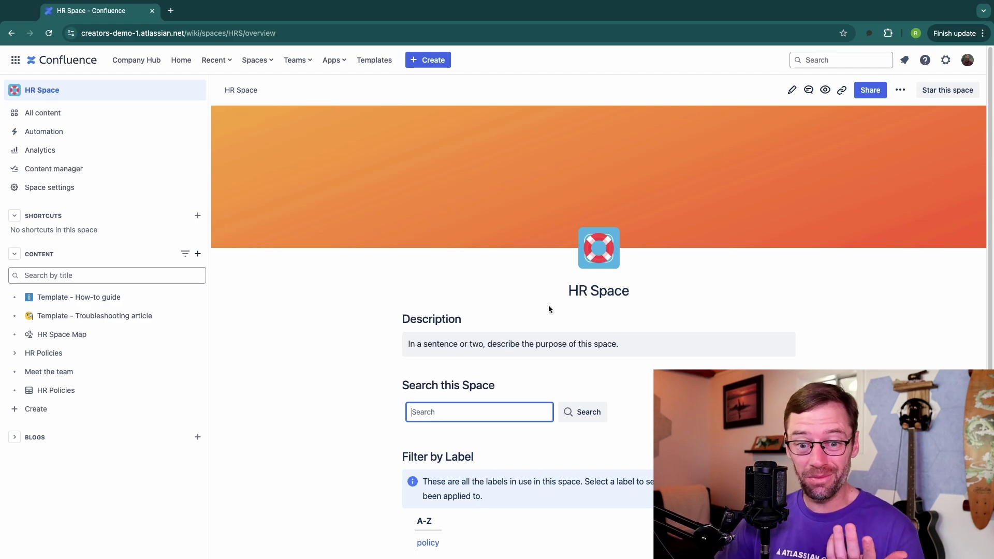
{"action": "scroll", "coordinate": [582, 328], "scroll_direction": "down", "scroll_amount": 5}
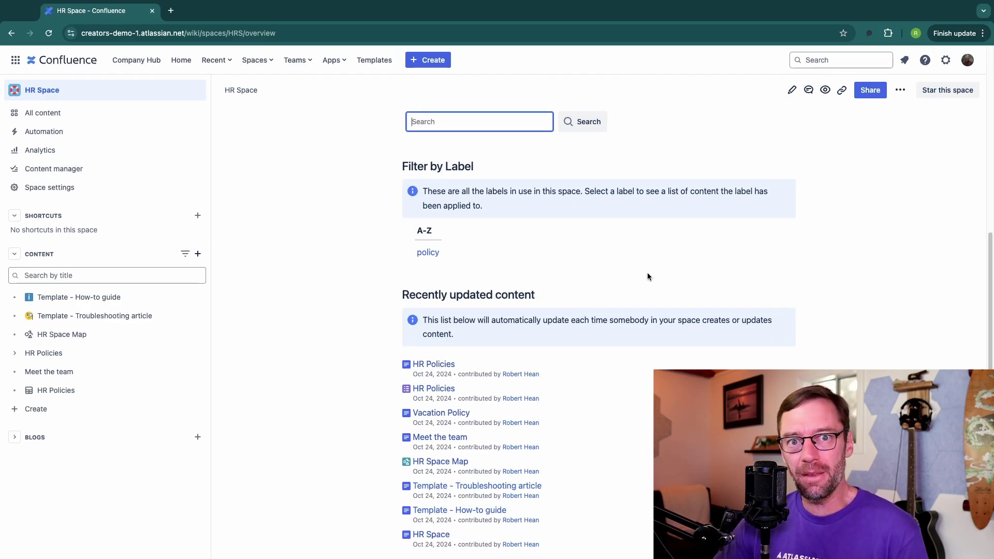
{"action": "scroll", "coordinate": [647, 272], "scroll_direction": "up", "scroll_amount": 5}
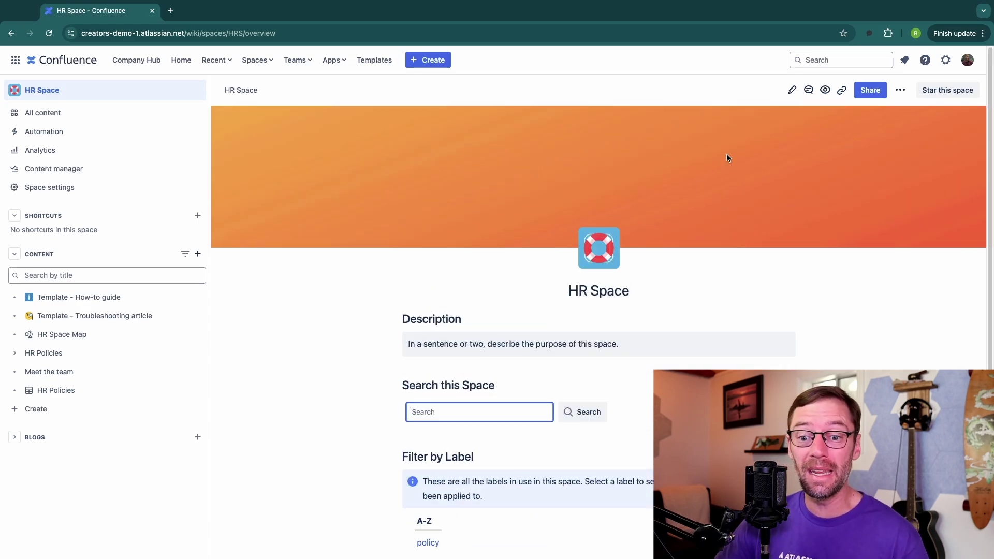
{"action": "left_click", "coordinate": [792, 91]}
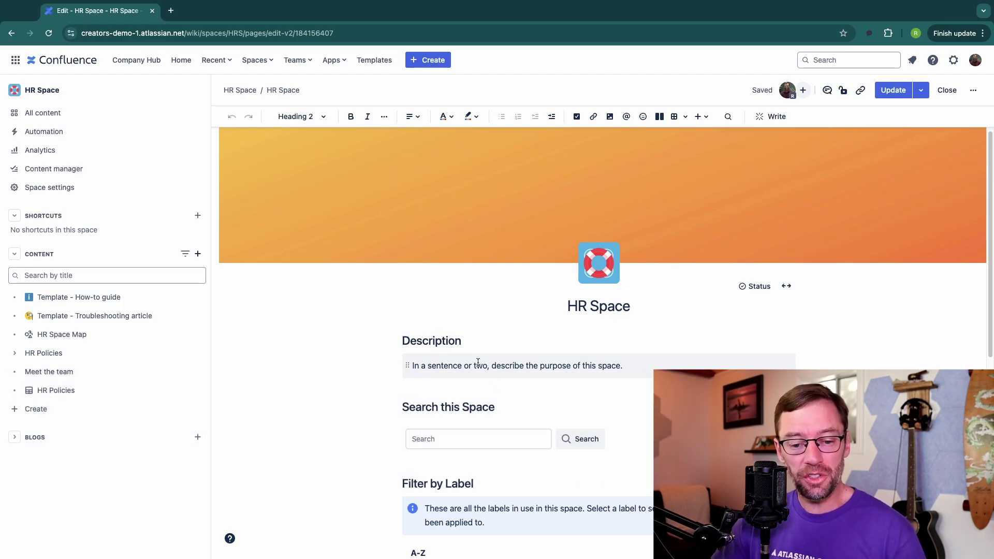
- Browse the HR Space page in the editor, selecting the Live Search block and the Description area
{"action": "scroll", "coordinate": [477, 362], "scroll_direction": "down", "scroll_amount": 3}
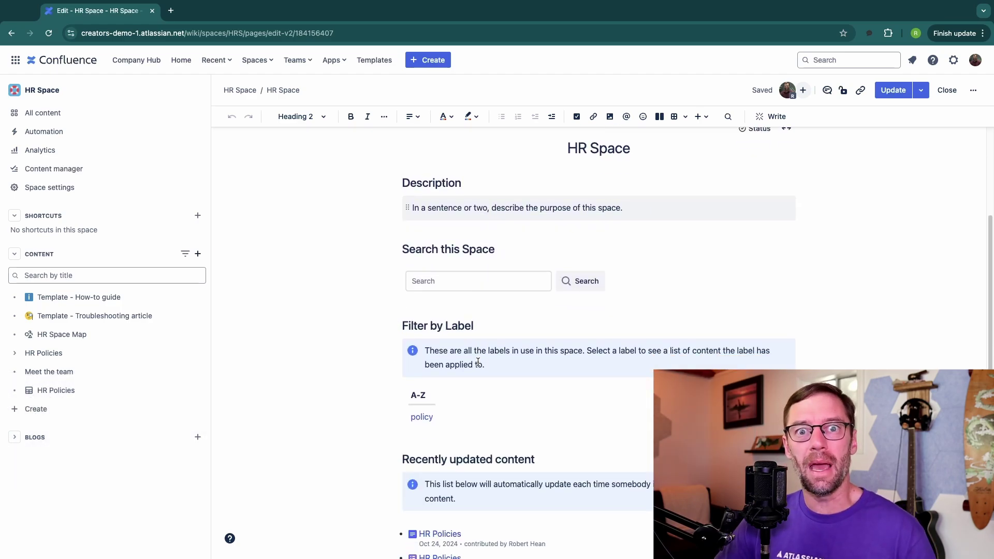
{"action": "left_click_drag", "start_coordinate": [431, 360], "coordinate": [507, 337]}
{"action": "scroll", "coordinate": [518, 326], "scroll_direction": "down", "scroll_amount": 4}
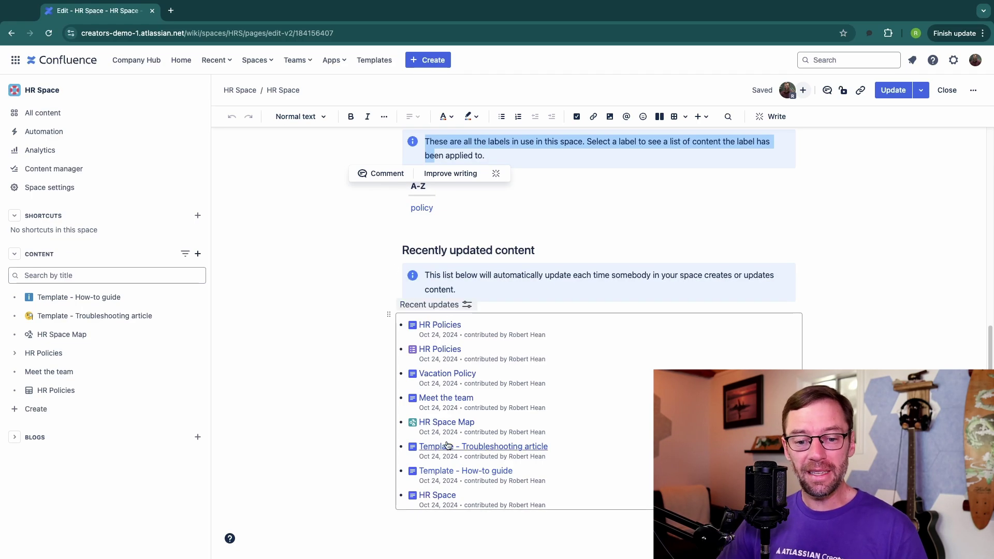
{"action": "scroll", "coordinate": [449, 398], "scroll_direction": "up", "scroll_amount": 1}
{"action": "scroll", "coordinate": [449, 398], "scroll_direction": "up", "scroll_amount": 7}
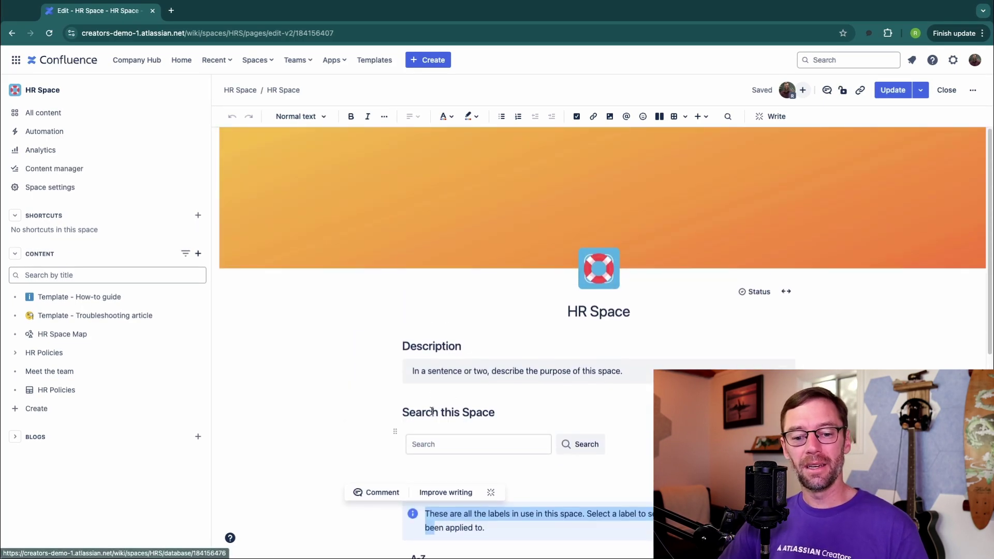
{"action": "left_click", "coordinate": [444, 444]}
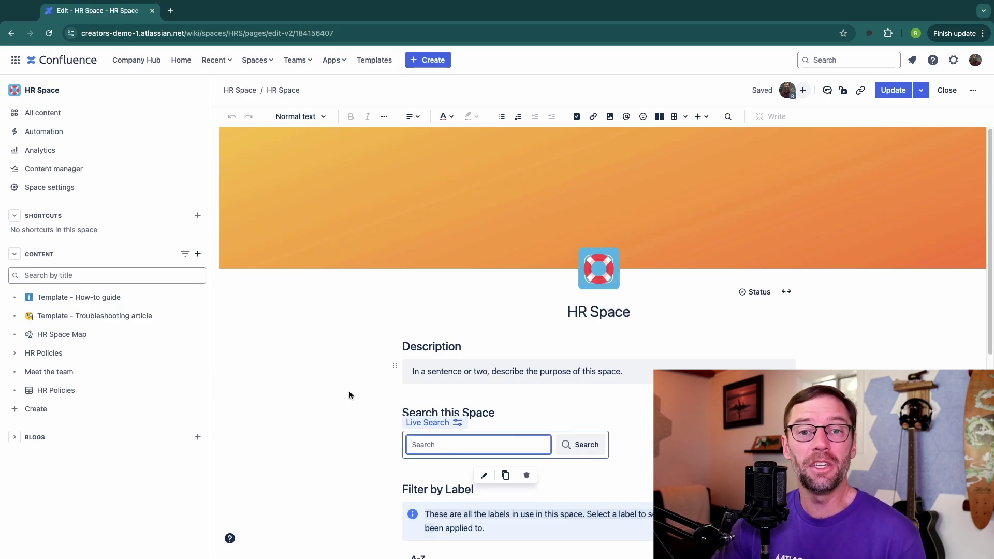
{"action": "left_click", "coordinate": [402, 345]}
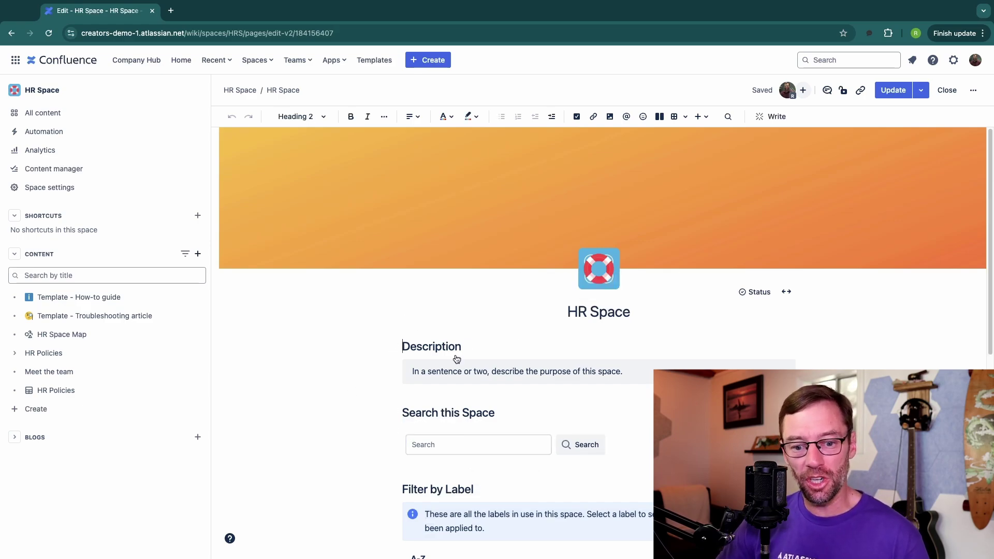
{"action": "mouse_move", "coordinate": [399, 266]}
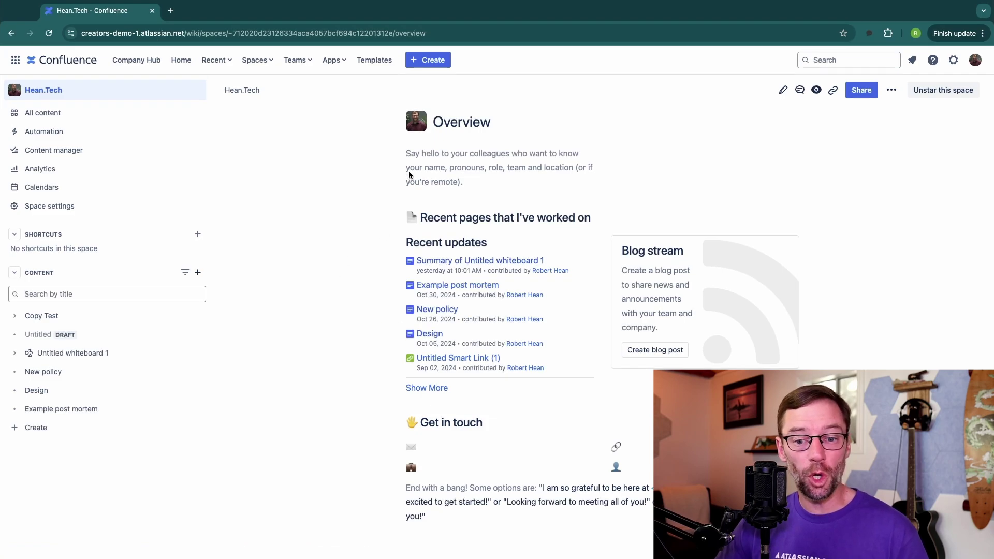
- Highlight text on the Hean.Tech overview, then go to HR Space from the Spaces menu
{"action": "left_click_drag", "start_coordinate": [406, 152], "coordinate": [466, 181]}
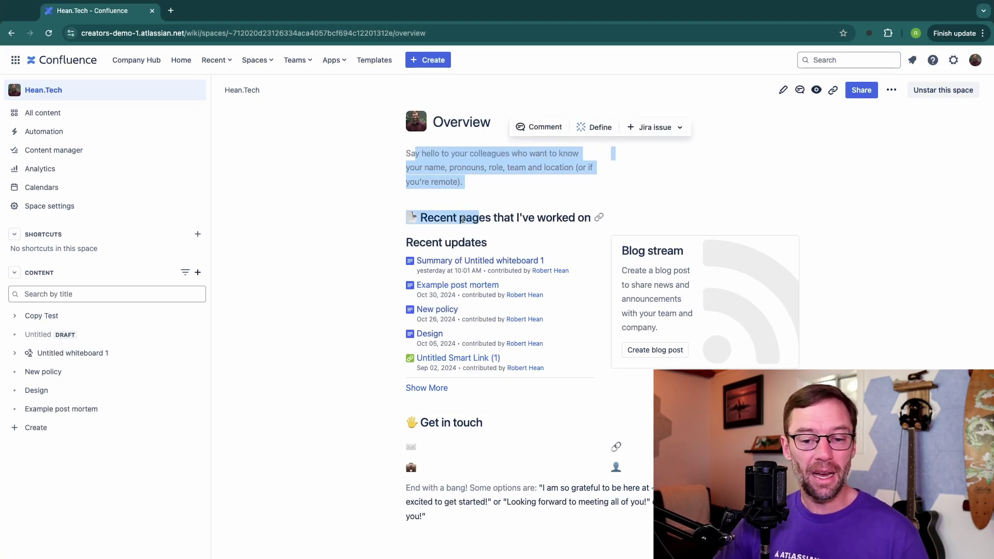
{"action": "left_click", "coordinate": [434, 220]}
{"action": "left_click_drag", "start_coordinate": [434, 220], "coordinate": [557, 218]}
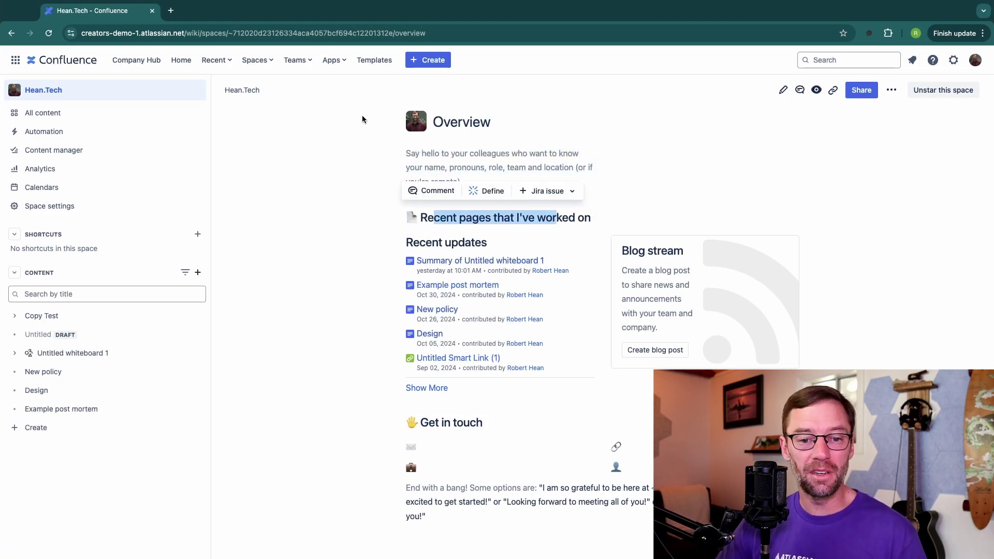
{"action": "left_click", "coordinate": [263, 63]}
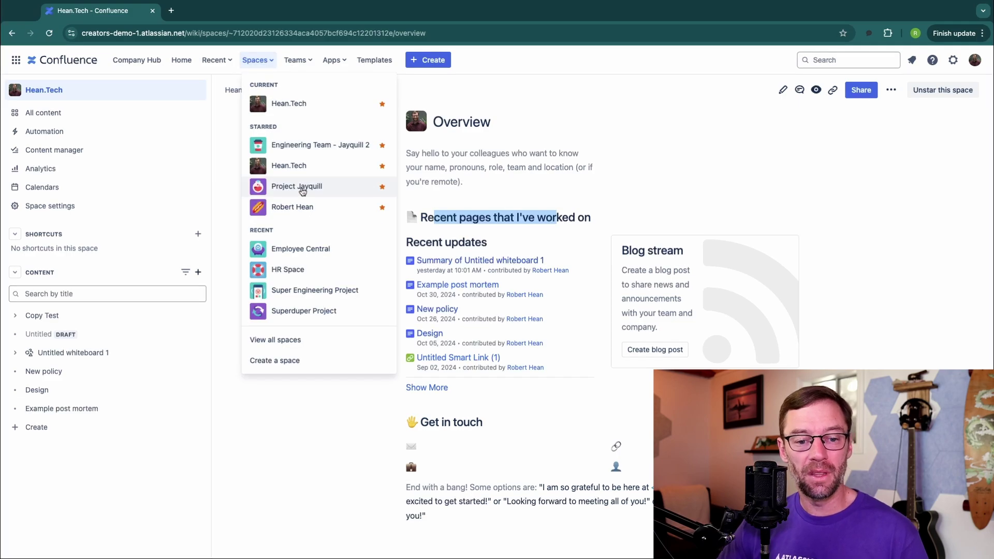
{"action": "left_click", "coordinate": [319, 272]}
- Scroll the HR Space overview and select the word Search before clearing the selection
{"action": "scroll", "coordinate": [368, 312], "scroll_direction": "down", "scroll_amount": 5}
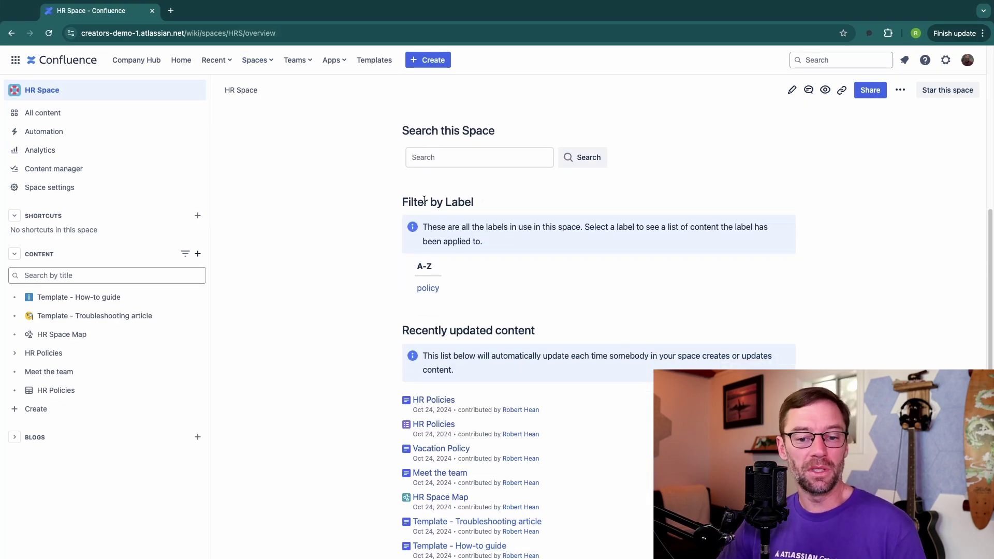
{"action": "left_click_drag", "start_coordinate": [425, 202], "coordinate": [478, 382]}
{"action": "scroll", "coordinate": [383, 335], "scroll_direction": "up", "scroll_amount": 5}
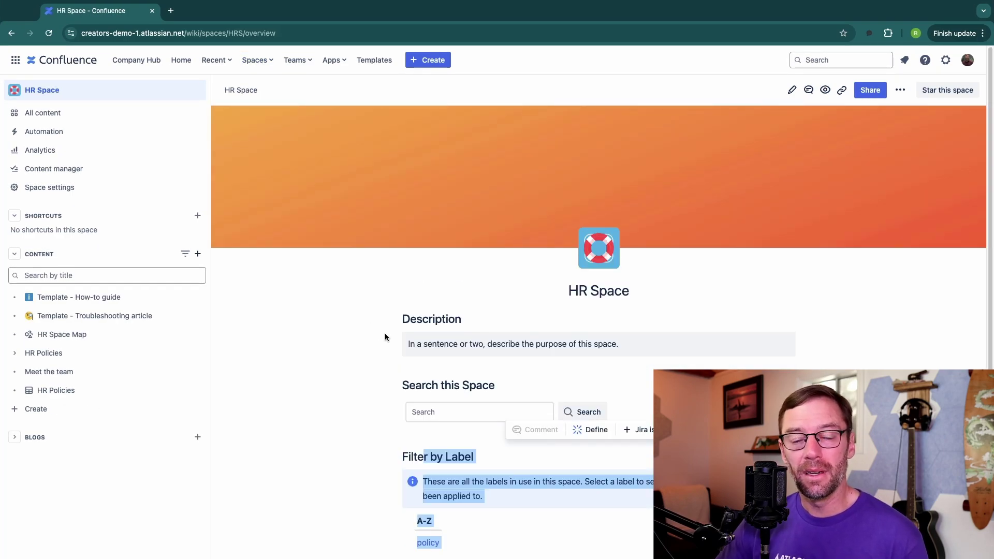
{"action": "double_click", "coordinate": [414, 386]}
{"action": "left_click", "coordinate": [620, 190]}
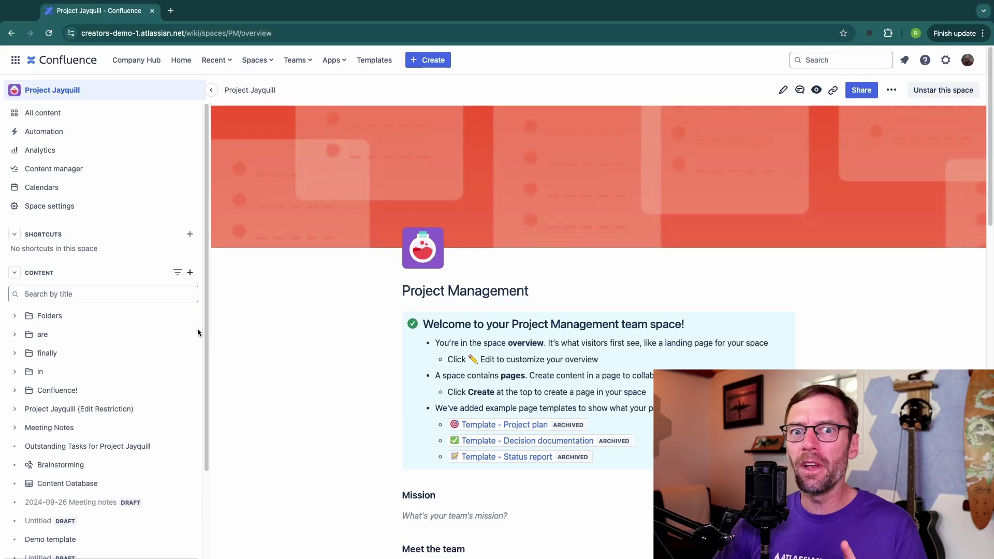
{"action": "mouse_move", "coordinate": [52, 316]}
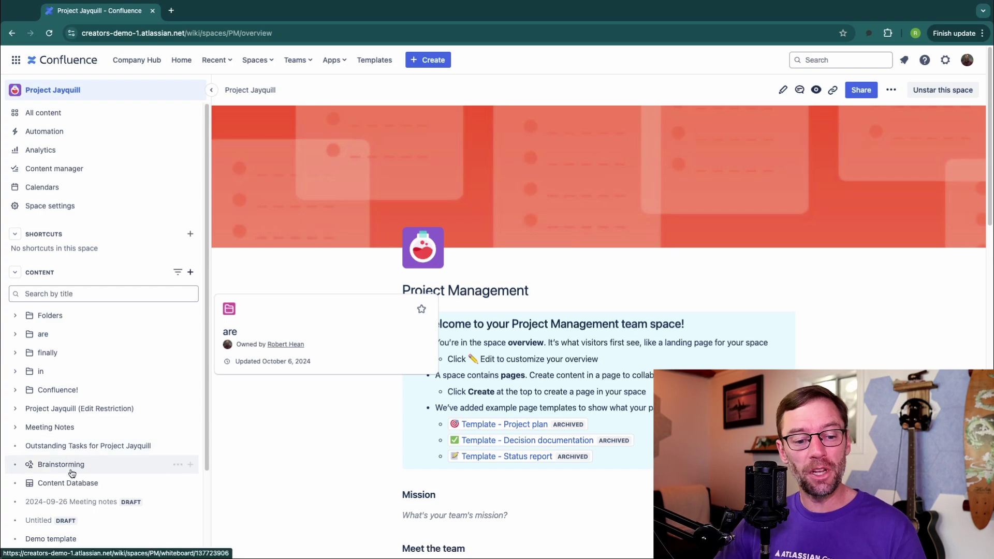
{"action": "mouse_move", "coordinate": [61, 417]}
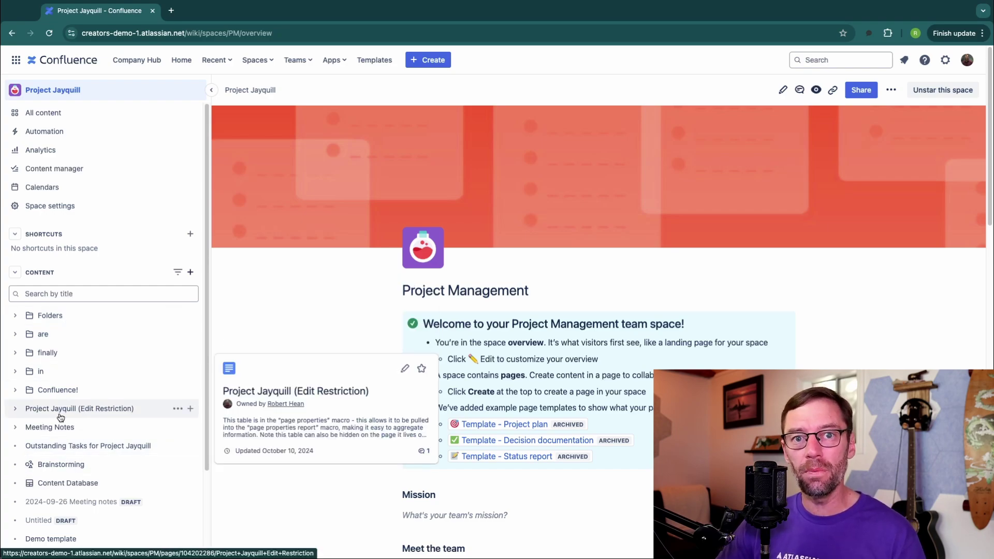
{"action": "mouse_move", "coordinate": [129, 443]}
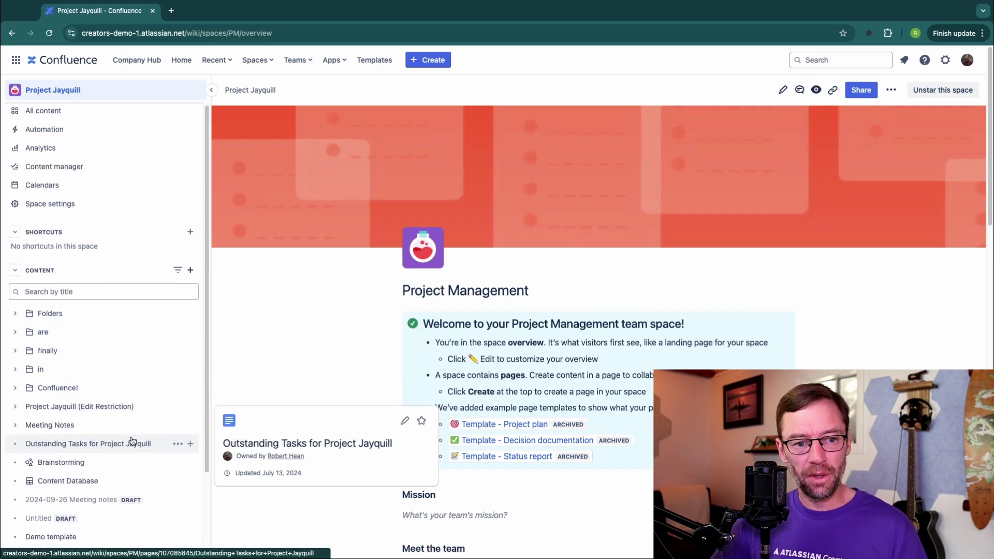
{"action": "mouse_move", "coordinate": [139, 348]}
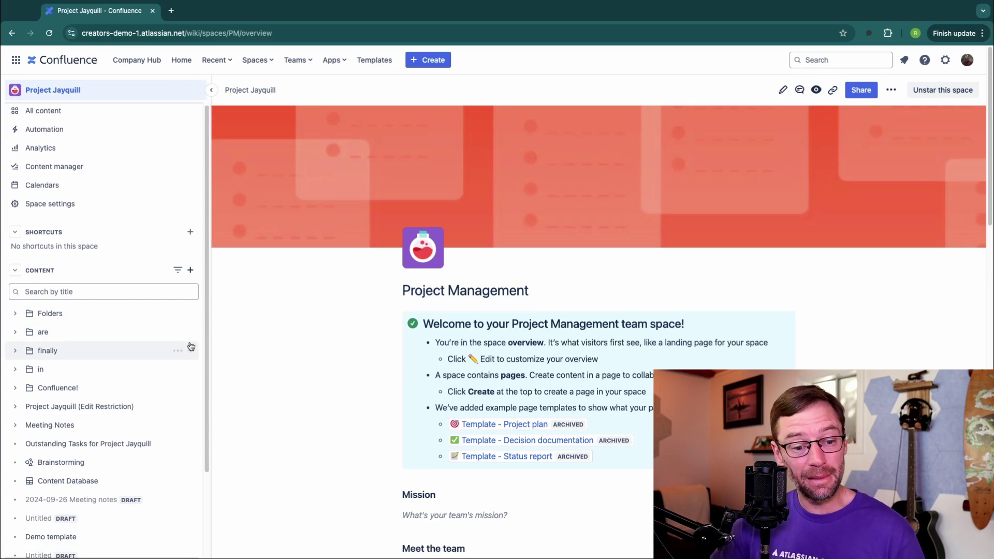
- Open the space settings and find the page reordering tool with a 're' search
{"action": "left_click", "coordinate": [66, 204]}
{"action": "left_click", "coordinate": [771, 150]}
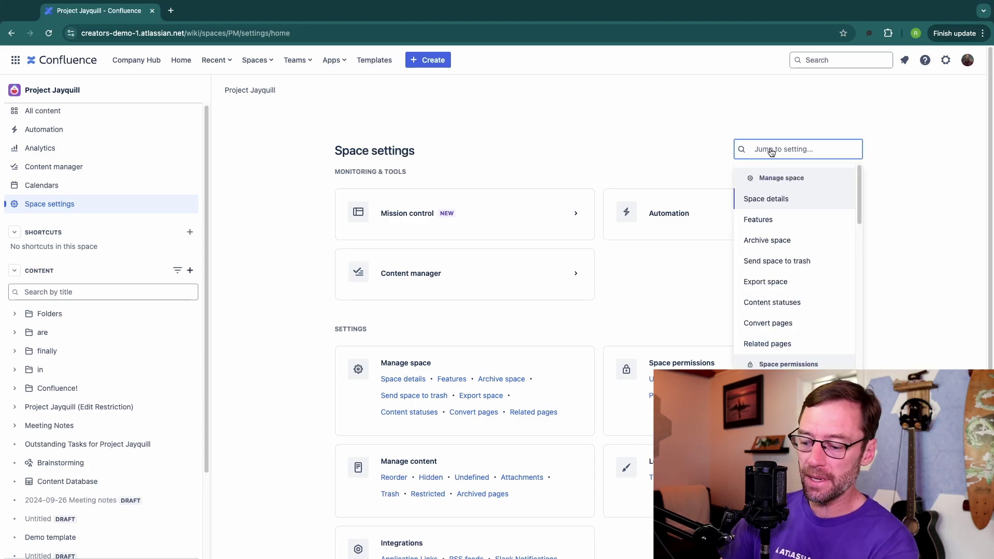
{"action": "type", "text": "re"}
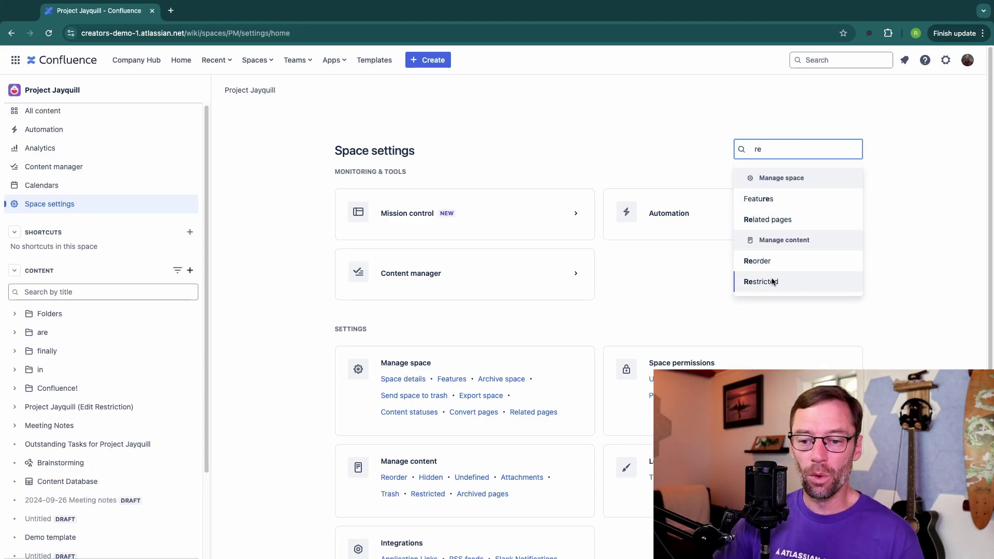
{"action": "left_click", "coordinate": [771, 262]}
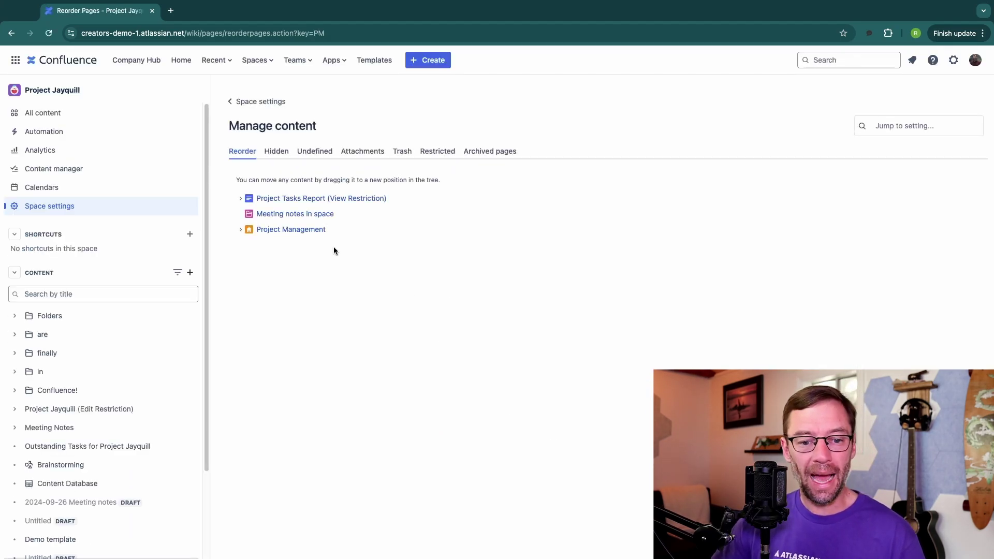
- Drag Meeting notes in space under Project Management, reload, and expand that folder in the tree
{"action": "left_click", "coordinate": [240, 198]}
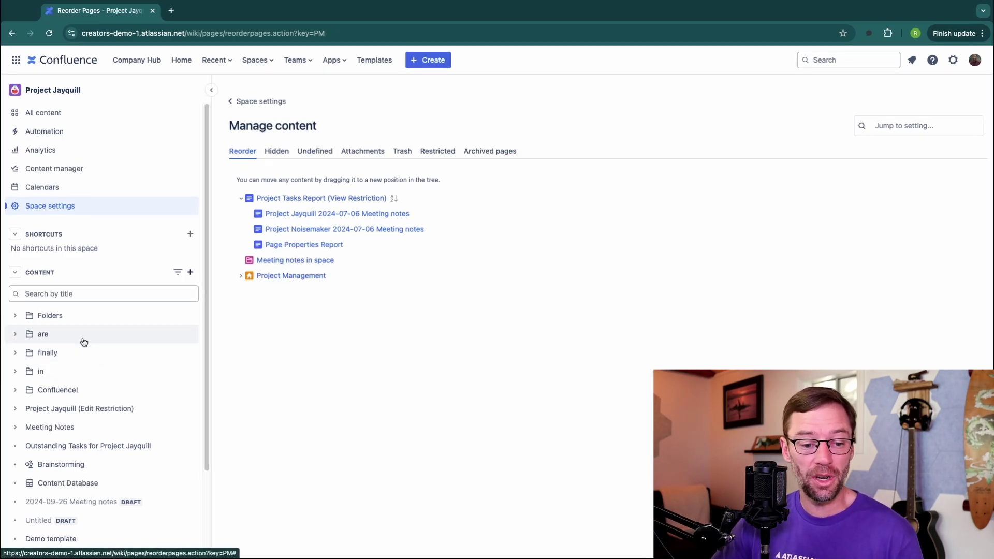
{"action": "scroll", "coordinate": [101, 430], "scroll_direction": "down", "scroll_amount": 2}
{"action": "scroll", "coordinate": [101, 430], "scroll_direction": "down", "scroll_amount": 1}
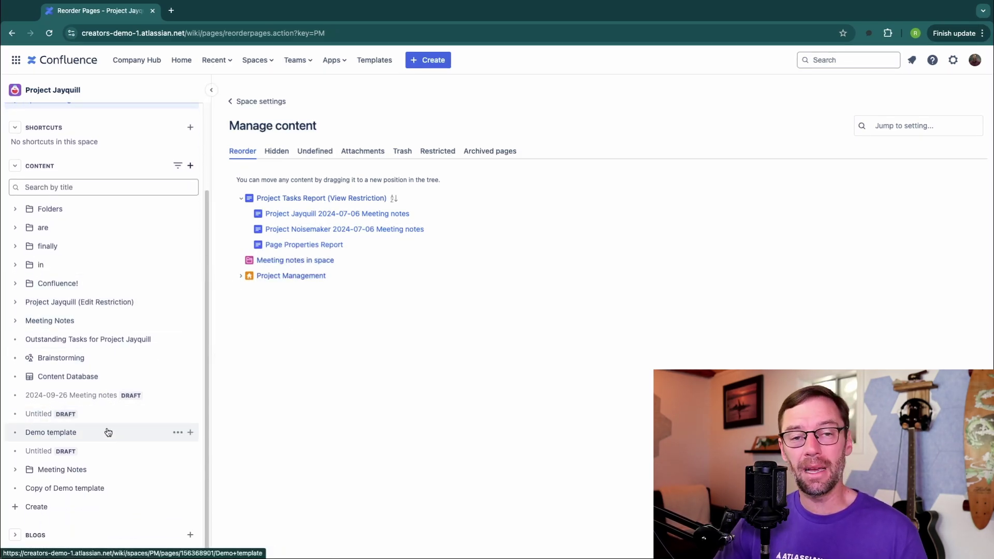
{"action": "scroll", "coordinate": [108, 432], "scroll_direction": "up", "scroll_amount": 3}
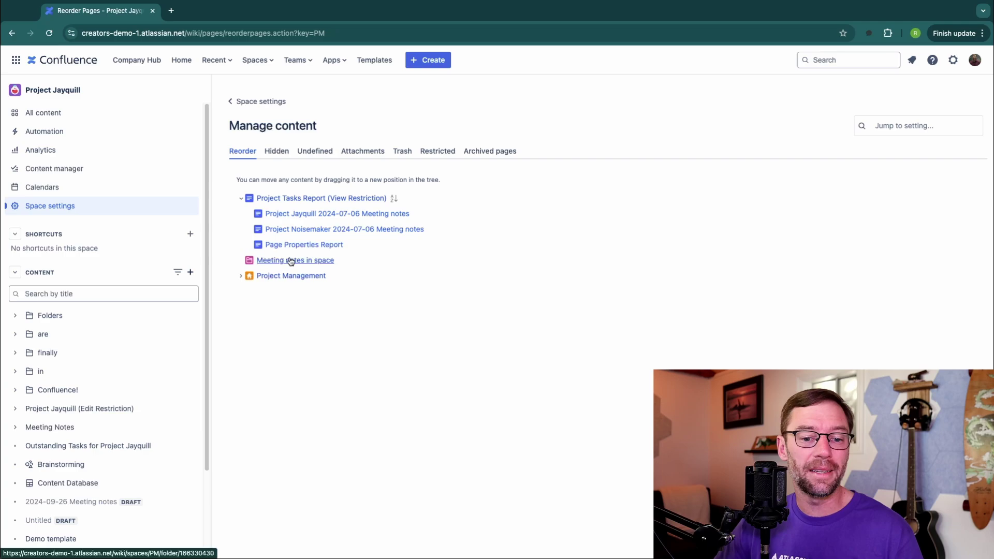
{"action": "left_click_drag", "start_coordinate": [266, 267], "coordinate": [249, 274]}
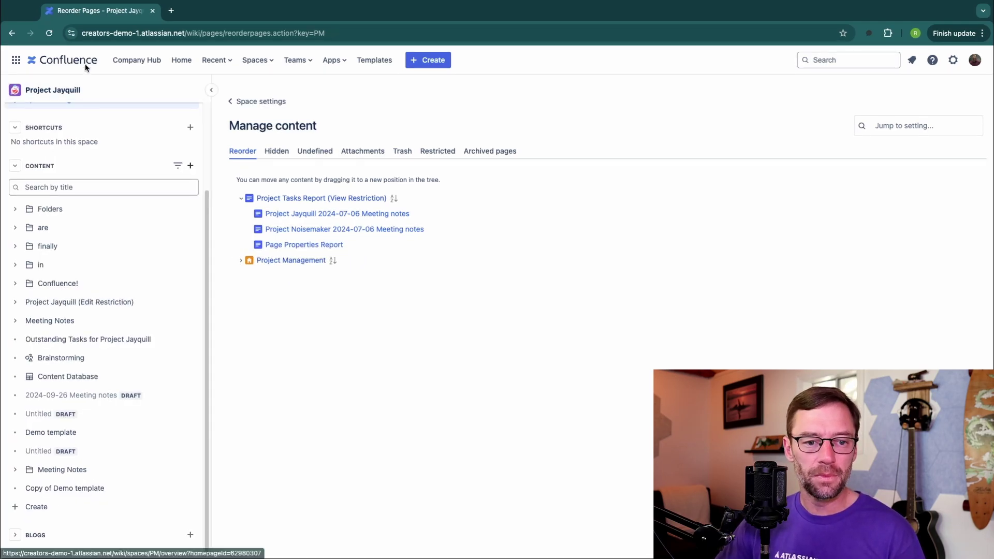
{"action": "key", "text": "super+r"}
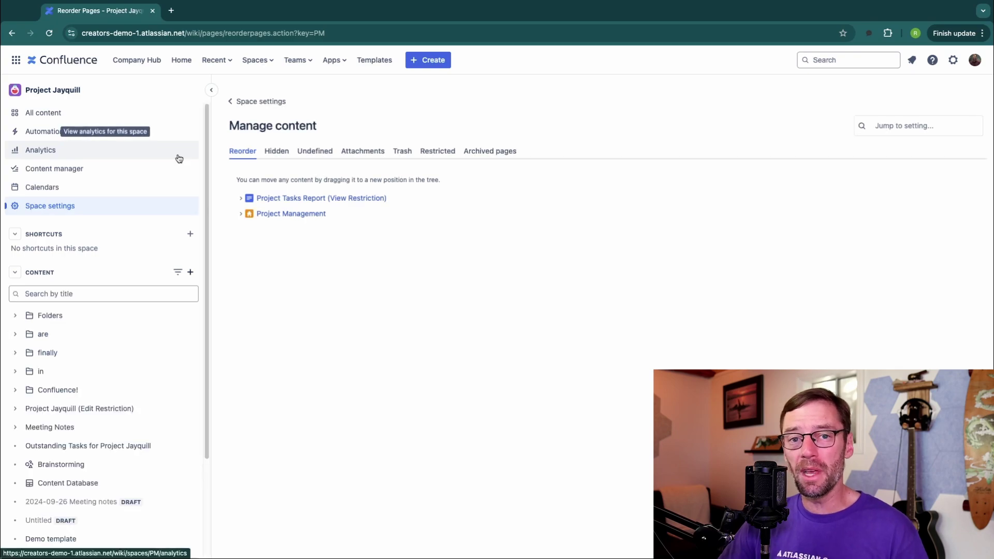
{"action": "scroll", "coordinate": [163, 332], "scroll_direction": "down", "scroll_amount": 3}
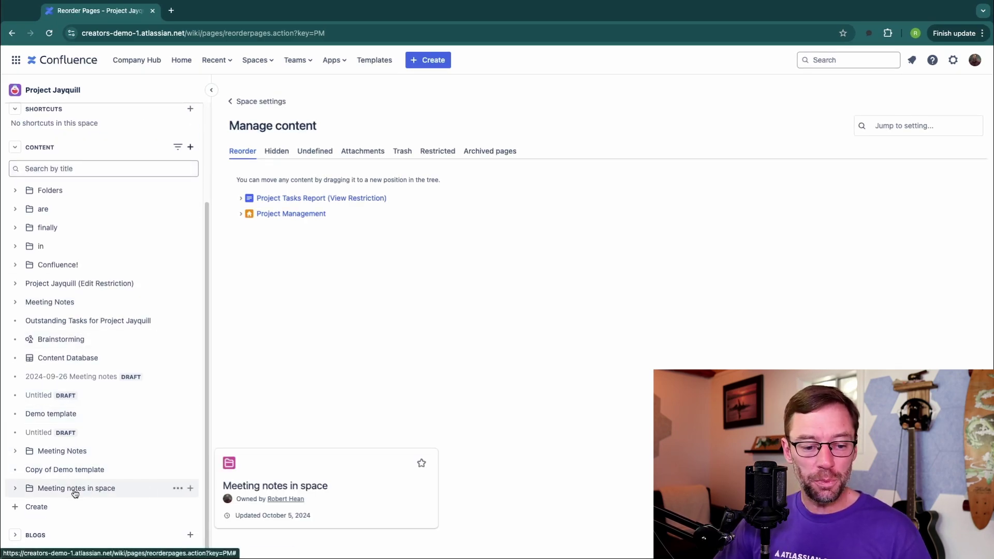
{"action": "left_click", "coordinate": [15, 489]}
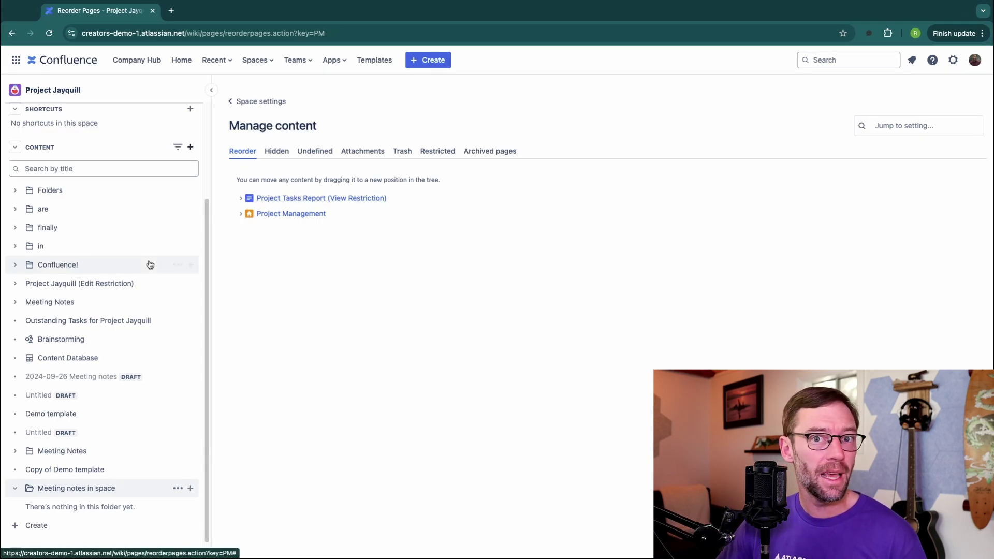
{"action": "scroll", "coordinate": [124, 275], "scroll_direction": "up", "scroll_amount": 3}
{"action": "scroll", "coordinate": [126, 279], "scroll_direction": "down", "scroll_amount": 3}
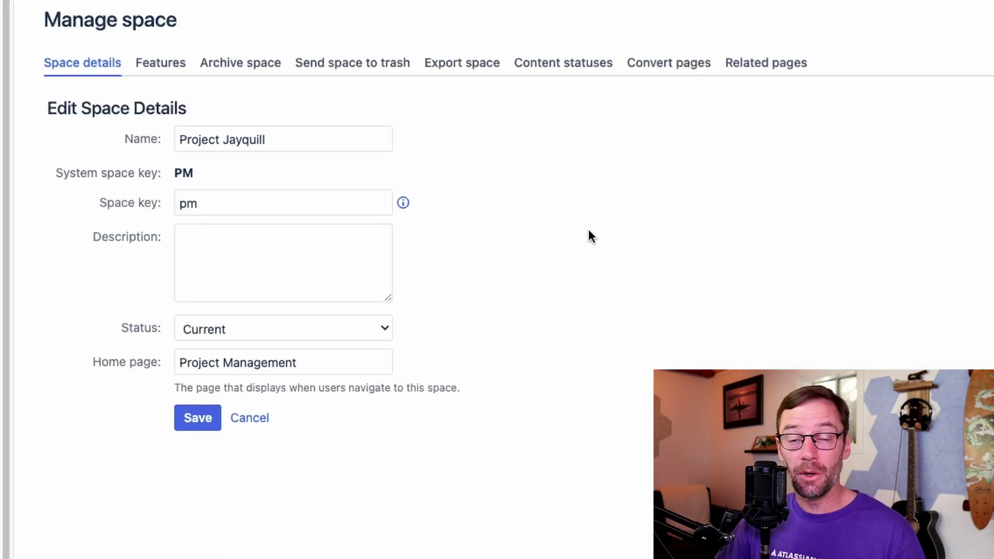
- Replace the Home page value with Meeting Notes in Edit Space Details and save
{"action": "left_click_drag", "start_coordinate": [367, 367], "coordinate": [164, 363]}
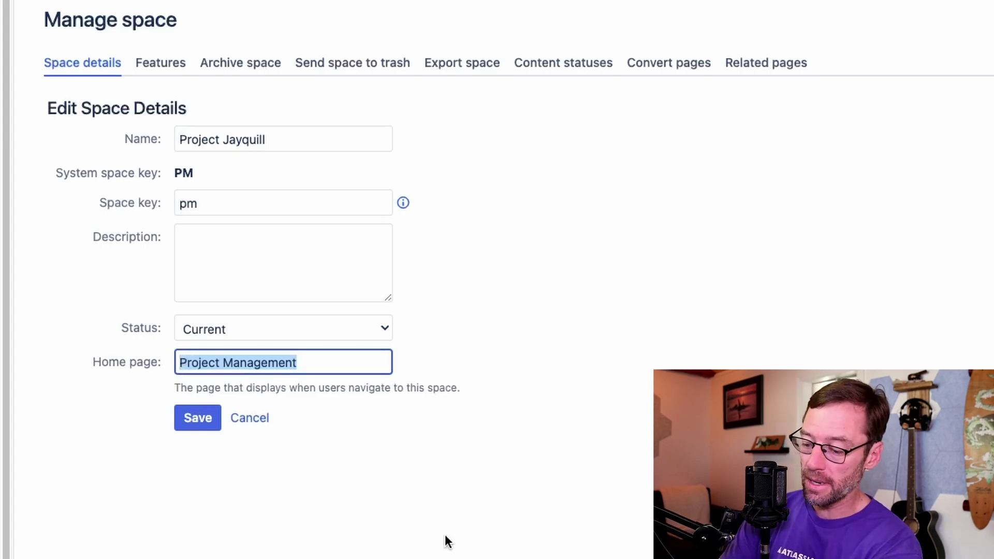
{"action": "type", "text": "Meeting"}
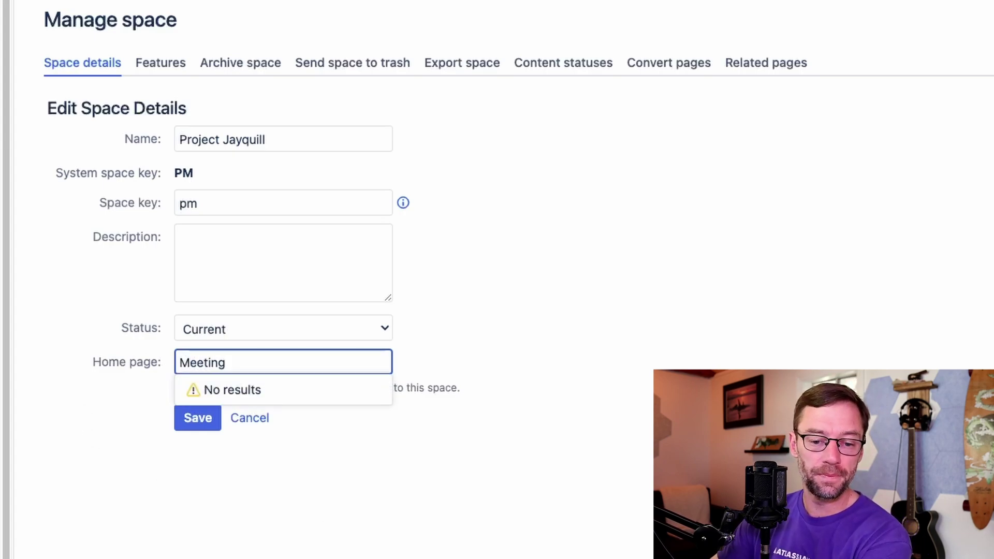
{"action": "left_click", "coordinate": [368, 391]}
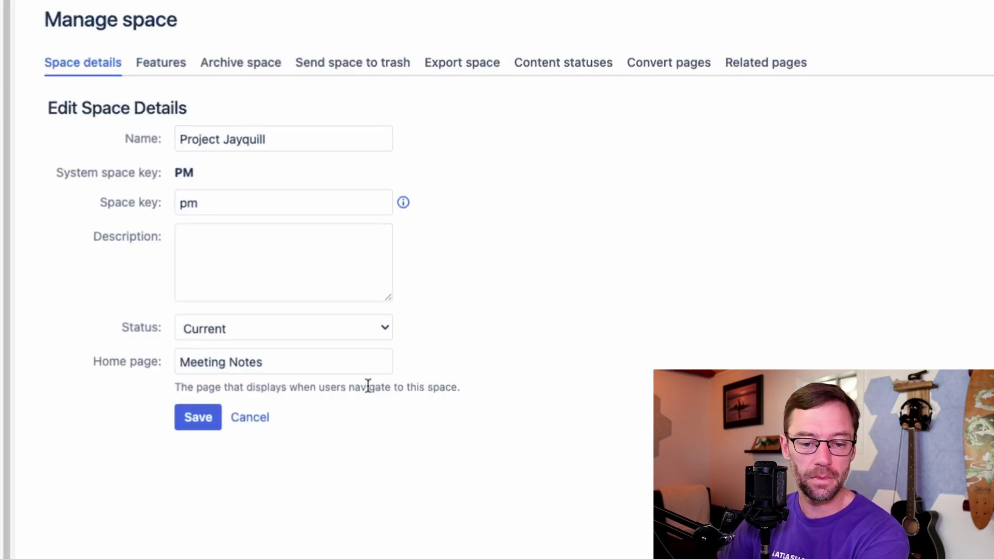
{"action": "left_click", "coordinate": [198, 427]}
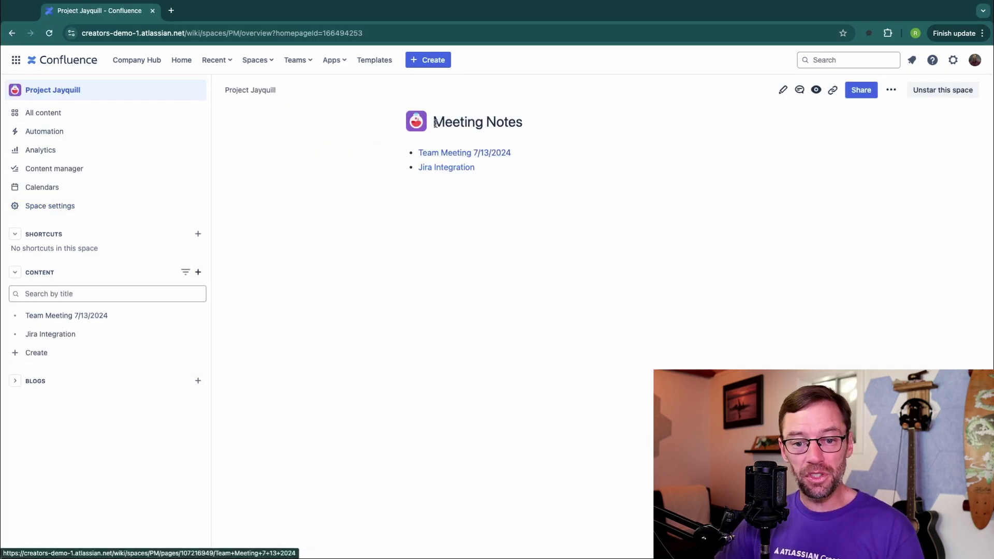
- Check the Meeting Notes title on the new overview, then go to the space settings
{"action": "left_click_drag", "start_coordinate": [433, 123], "coordinate": [528, 126]}
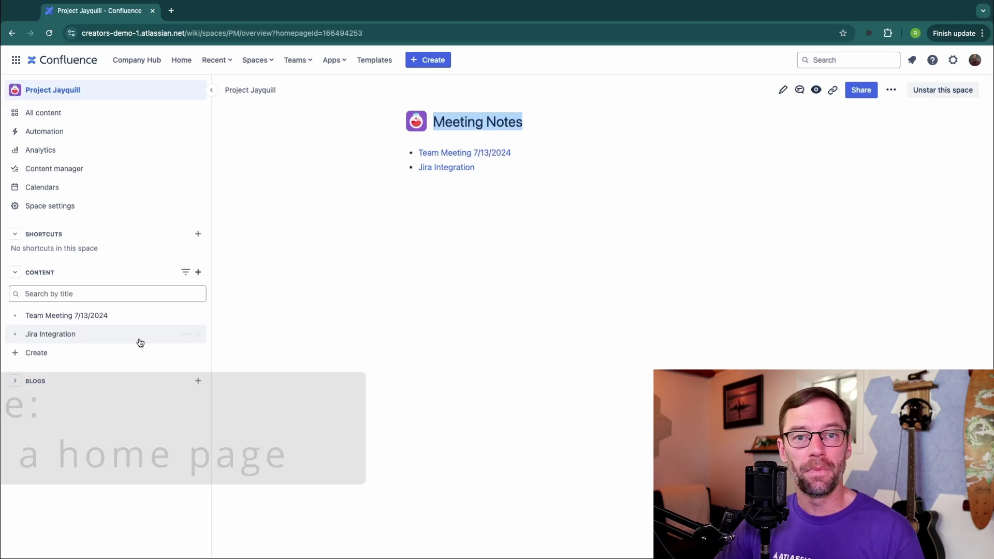
{"action": "mouse_move", "coordinate": [54, 330]}
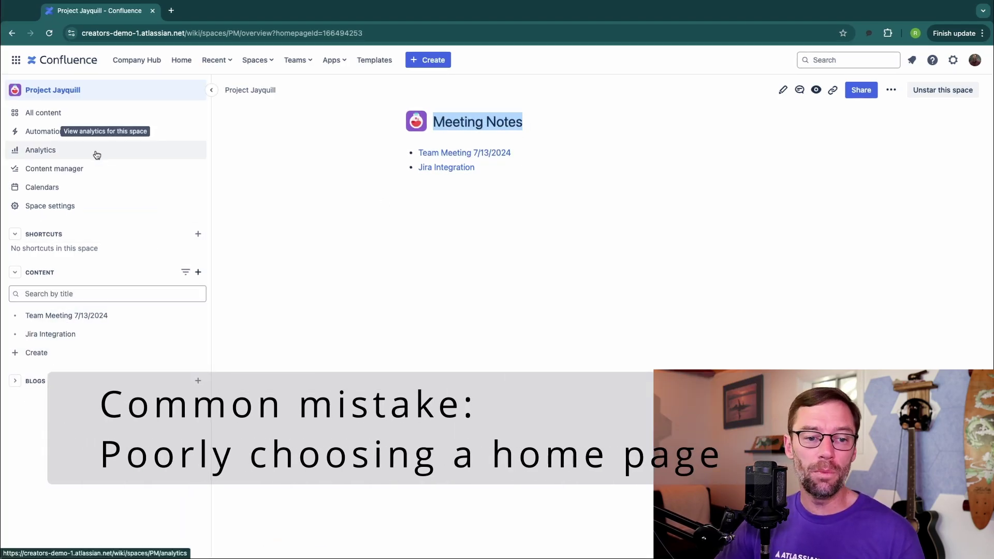
{"action": "left_click", "coordinate": [89, 207]}
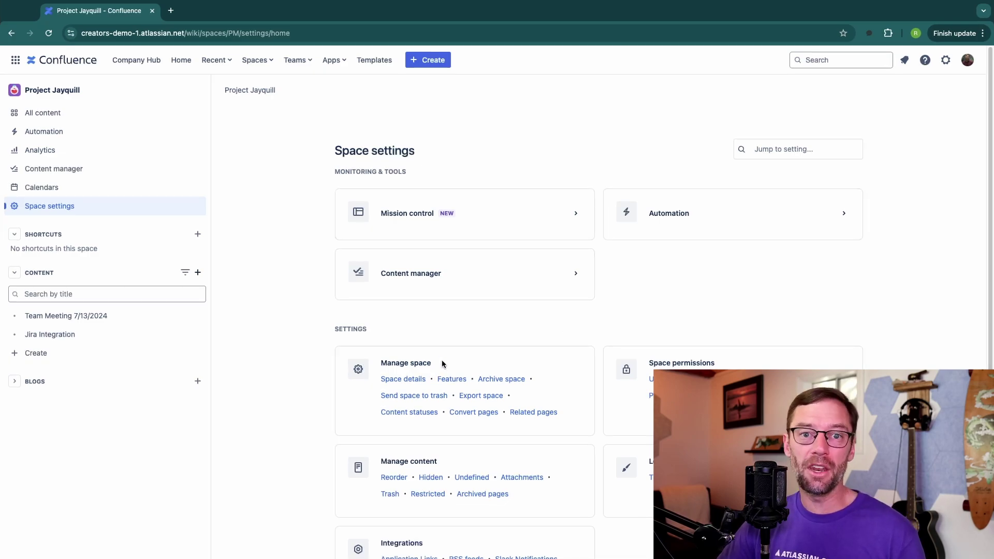
- Open Edit Space Details and replace the Home page value with 'pr' to find Project Management
{"action": "left_click", "coordinate": [409, 380]}
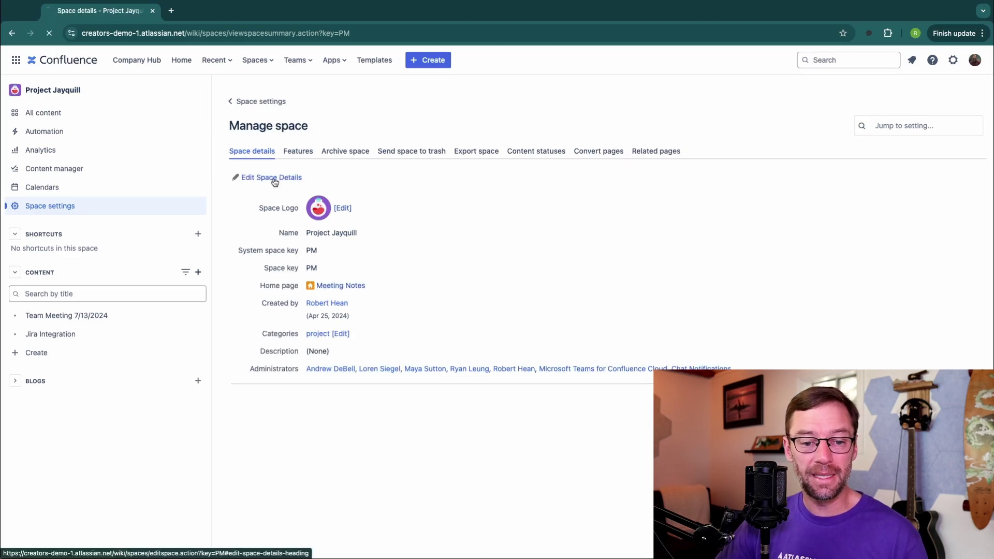
{"action": "left_click", "coordinate": [275, 181]}
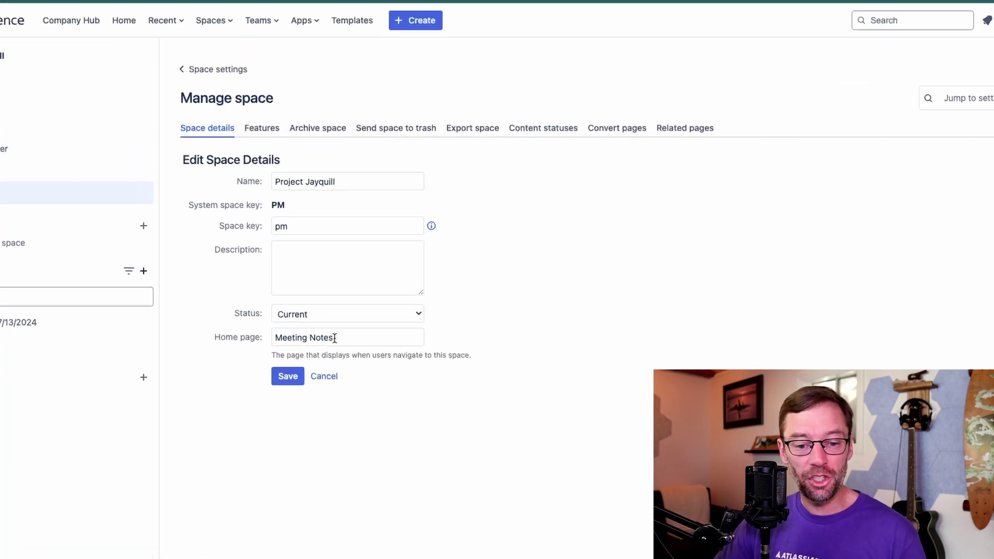
{"action": "left_click_drag", "start_coordinate": [334, 338], "coordinate": [250, 341]}
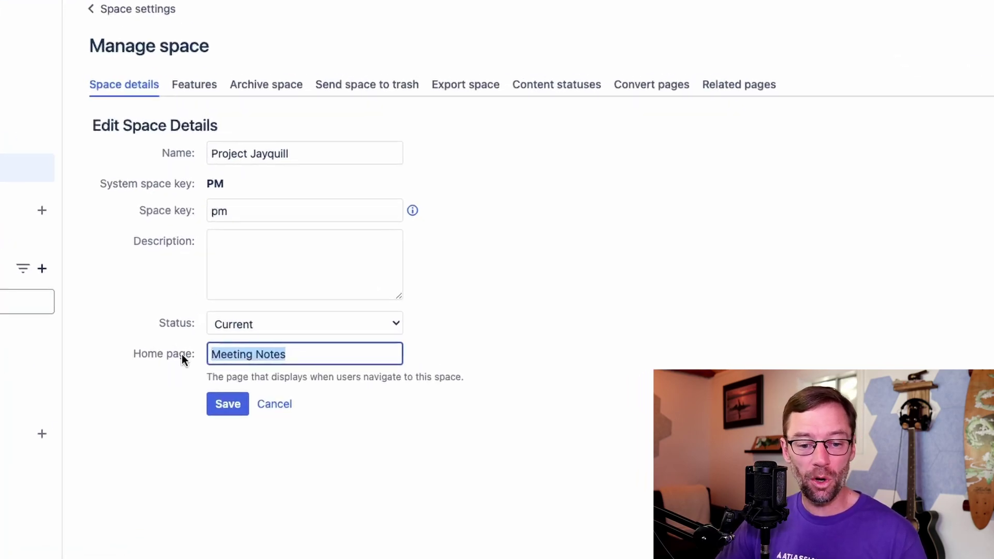
{"action": "type", "text": "project"}
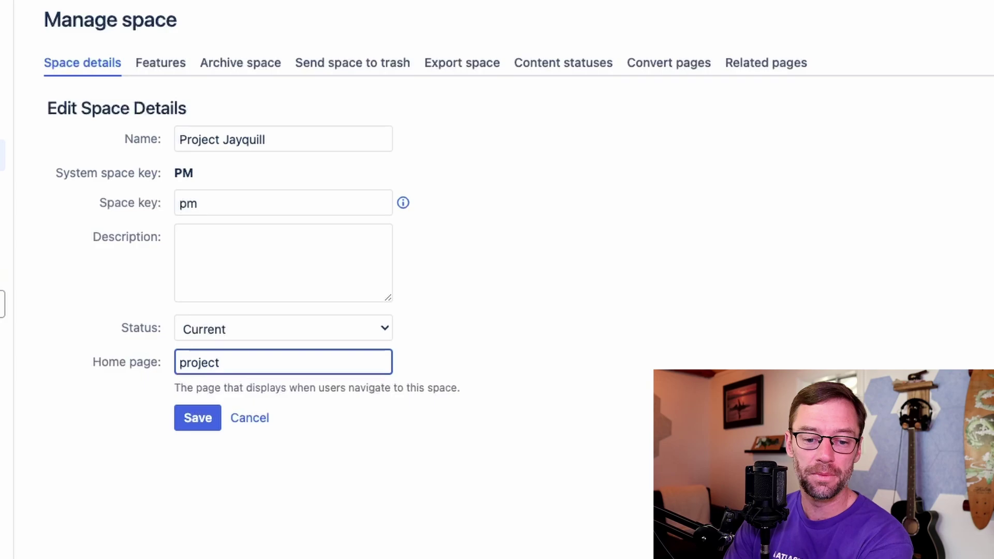